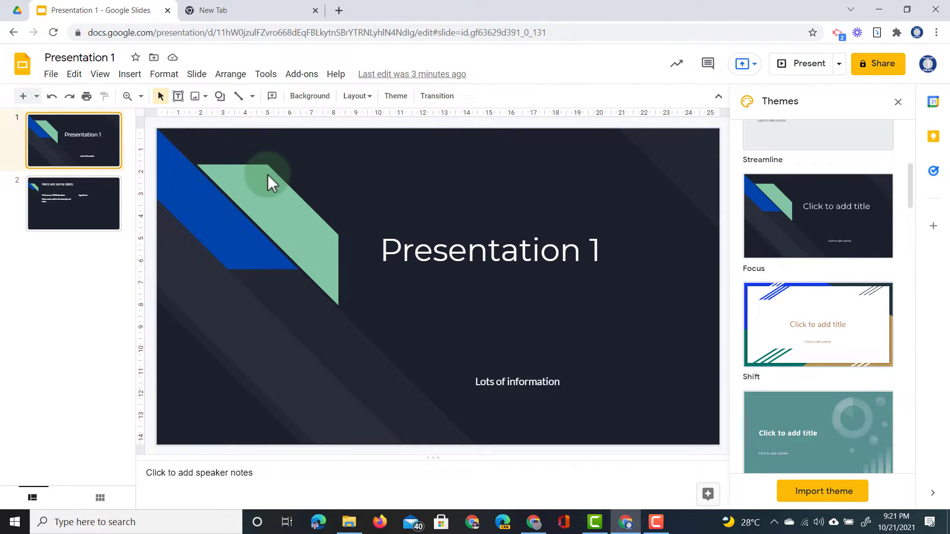
Show Presentation 1's slide 2, the 'Here are some stats:' slide with 7000 Subscribers and AppsEvents.
left_click(80, 193)
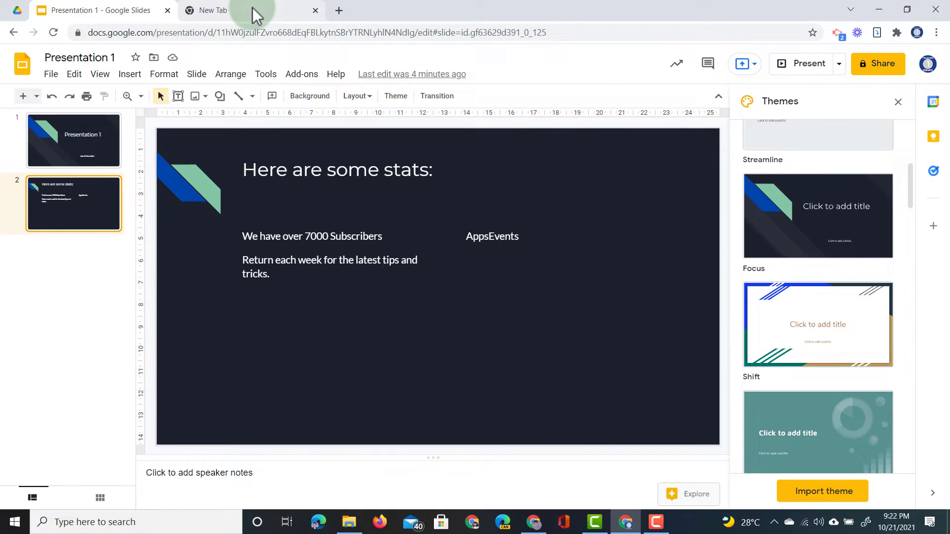
Create a new blank Google Slides presentation in the second tab via slides.new.
left_click(252, 8)
type("slides.ne")
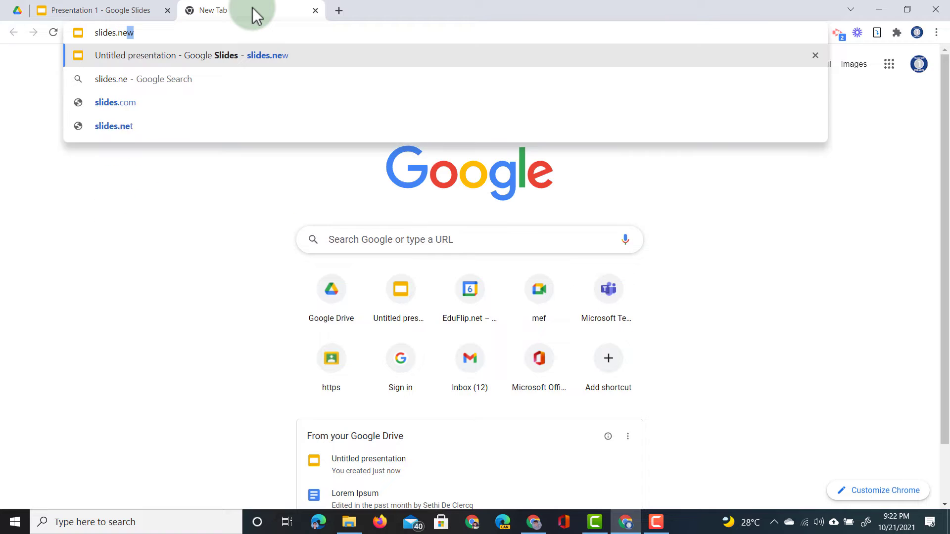
key("Return")
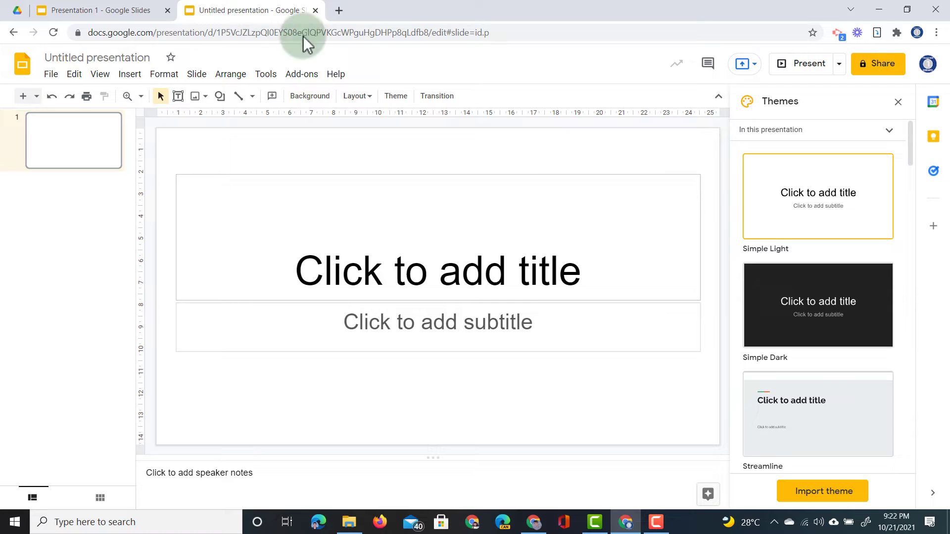
Apply the Streamline theme and title the slide 'Presentation 2'.
scroll(887, 366, "down", 4)
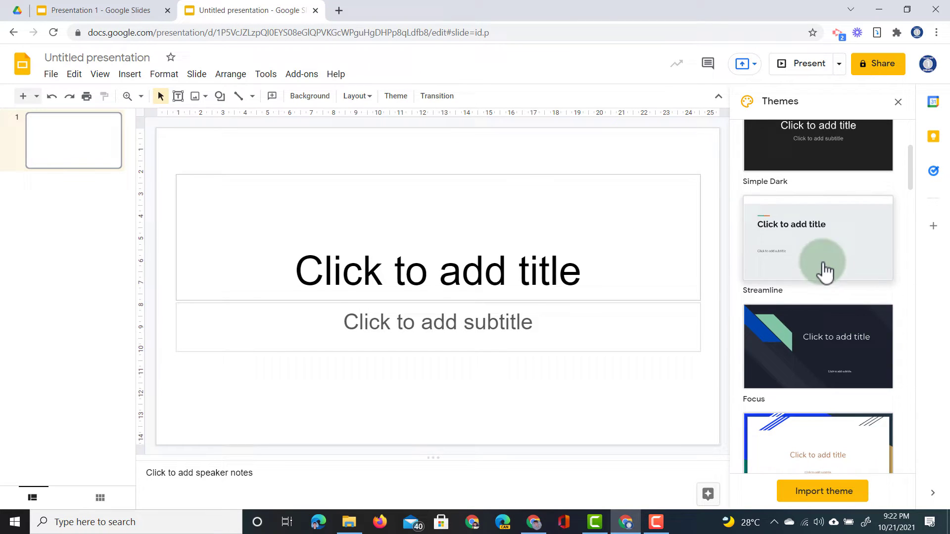
left_click(809, 244)
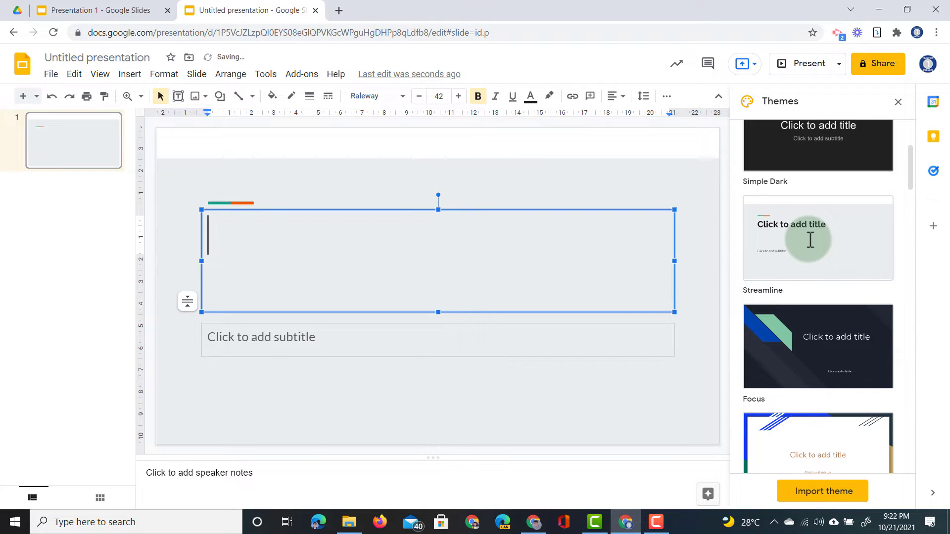
type("Presentation 2")
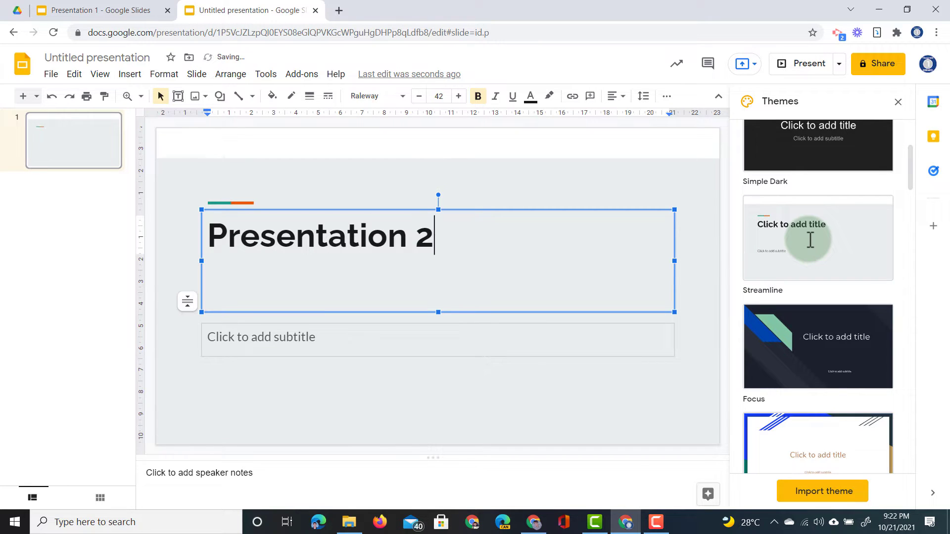
Delete the empty subtitle box from the title slide.
left_click(292, 336)
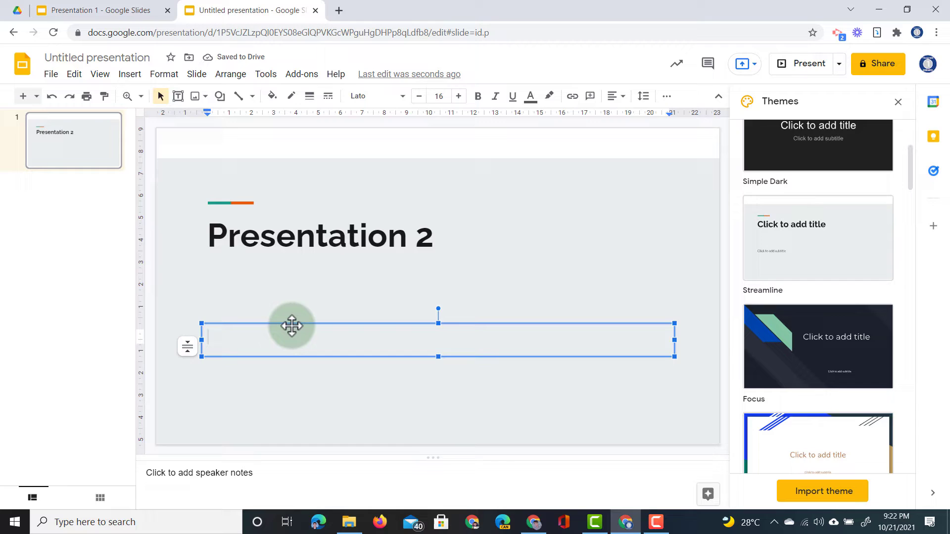
key("Escape")
key("Delete")
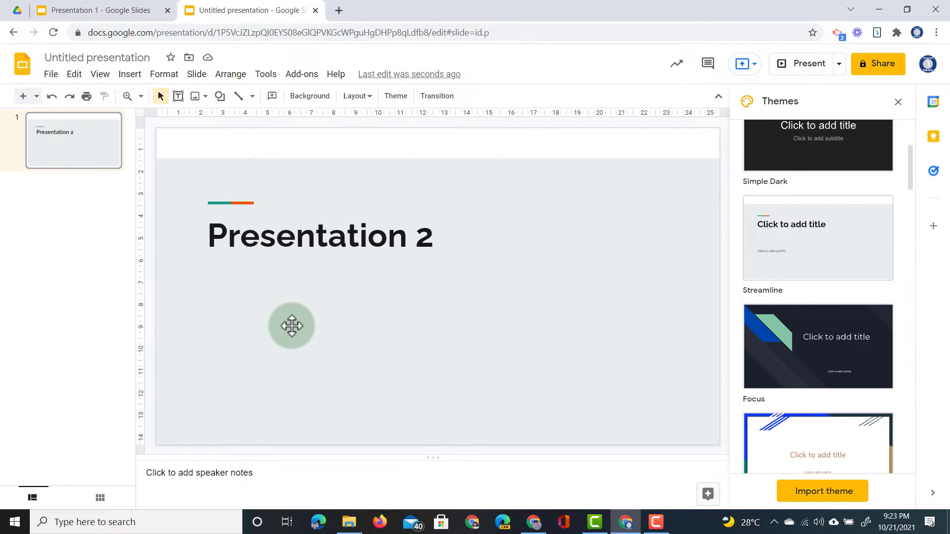
Copy Presentation 1's stats slide and go back to the untitled Presentation 2 tab.
left_click(125, 16)
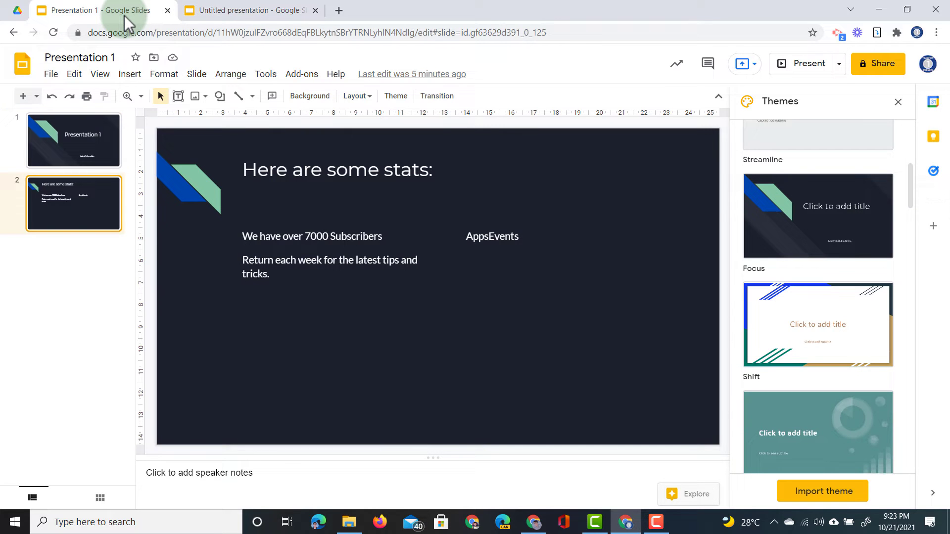
left_click(69, 148)
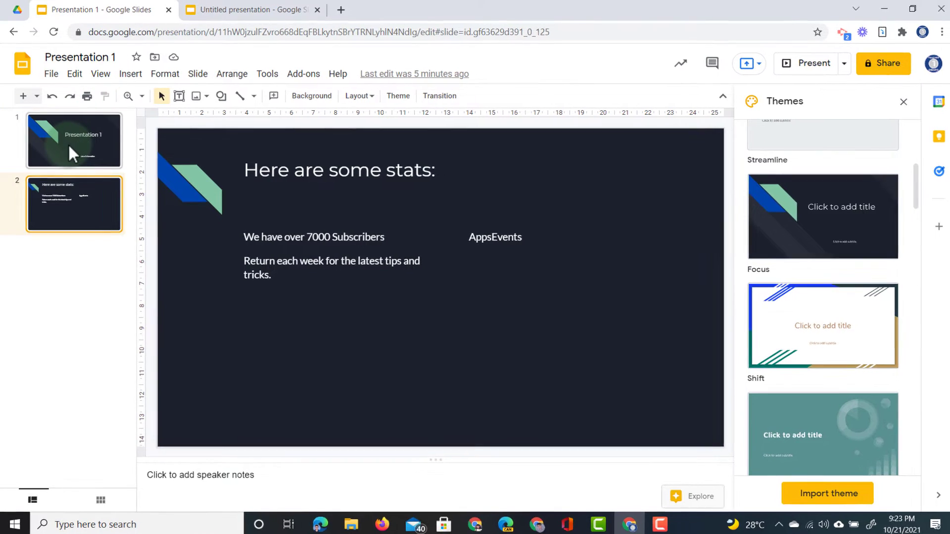
left_click(67, 221)
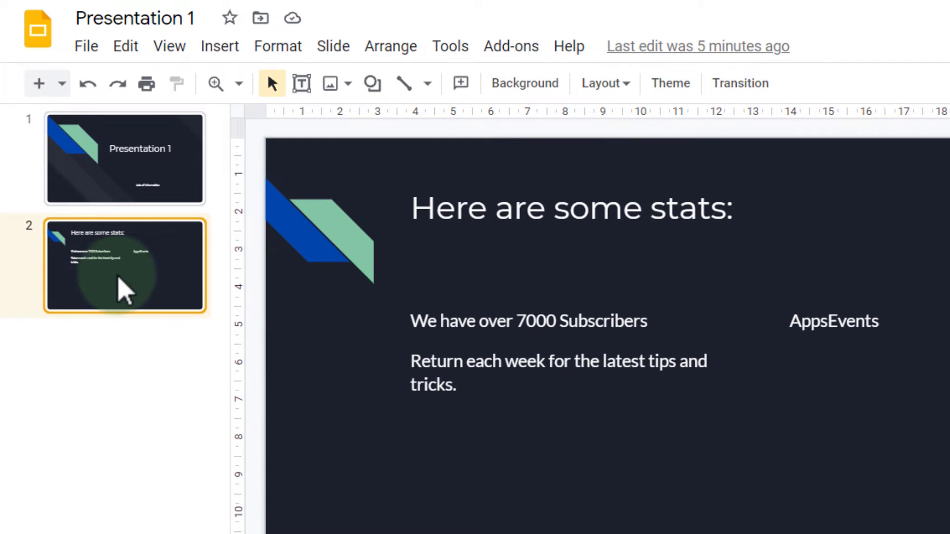
right_click(124, 291)
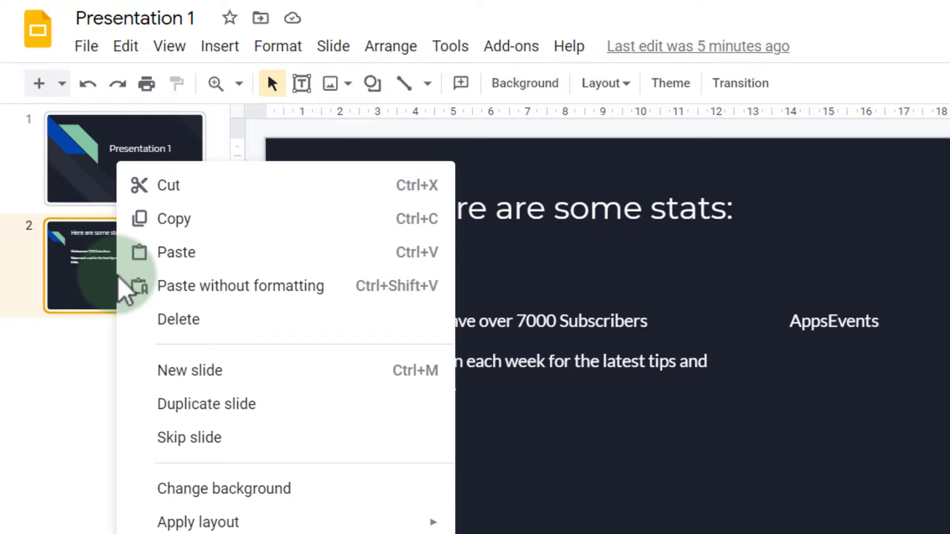
left_click(217, 219)
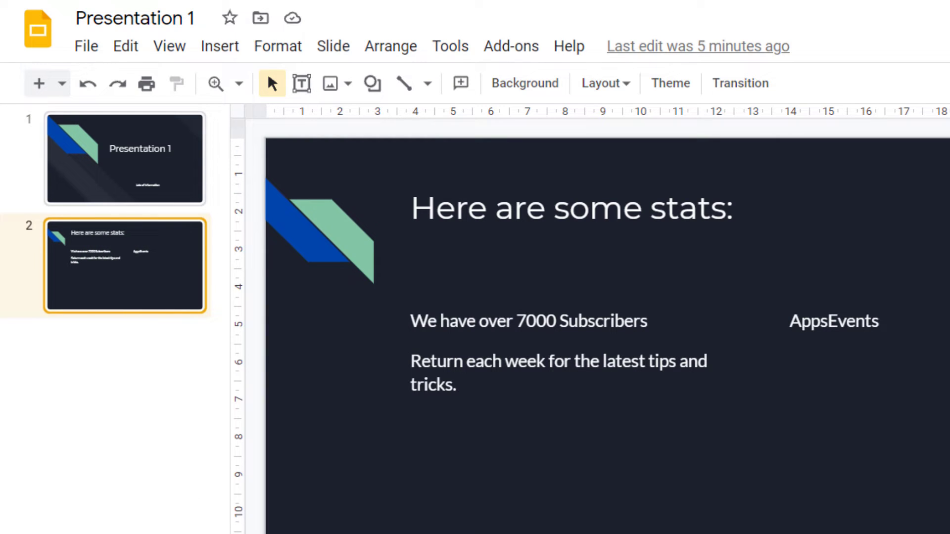
key("ctrl+Tab")
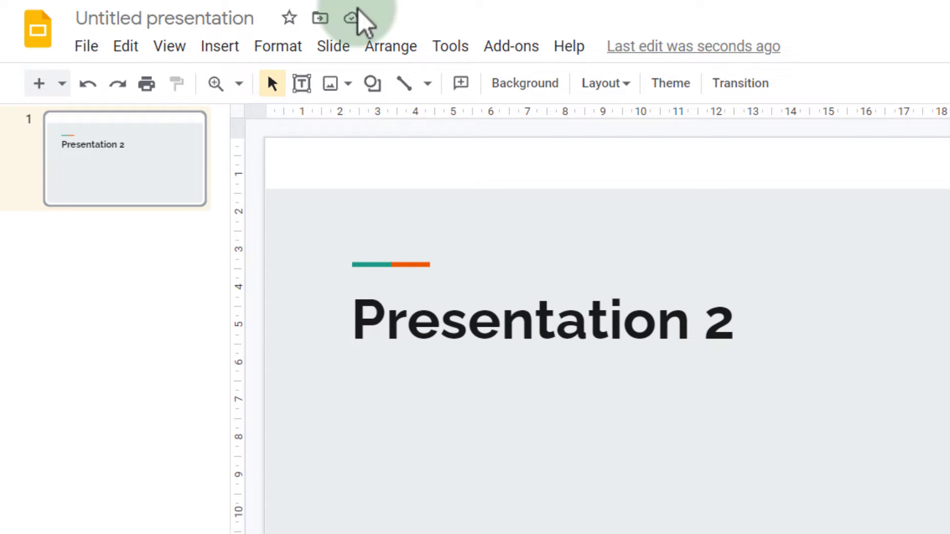
Paste the stats slide as slide 2, choosing Link & keep original styles.
right_click(106, 244)
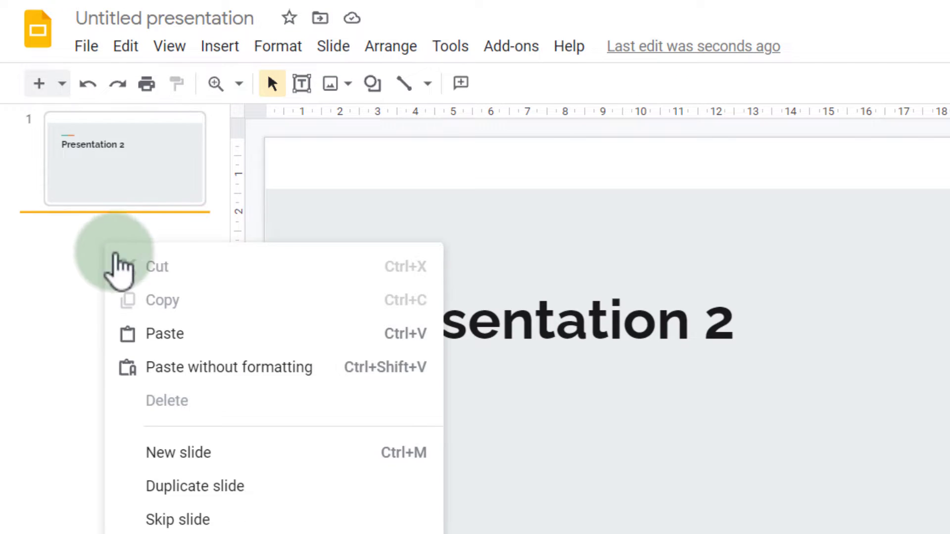
left_click(183, 336)
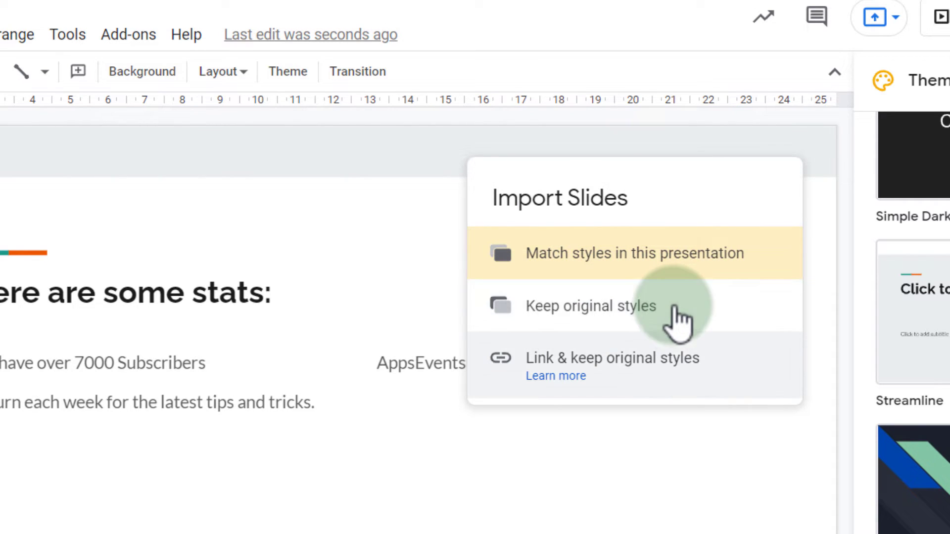
left_click(647, 367)
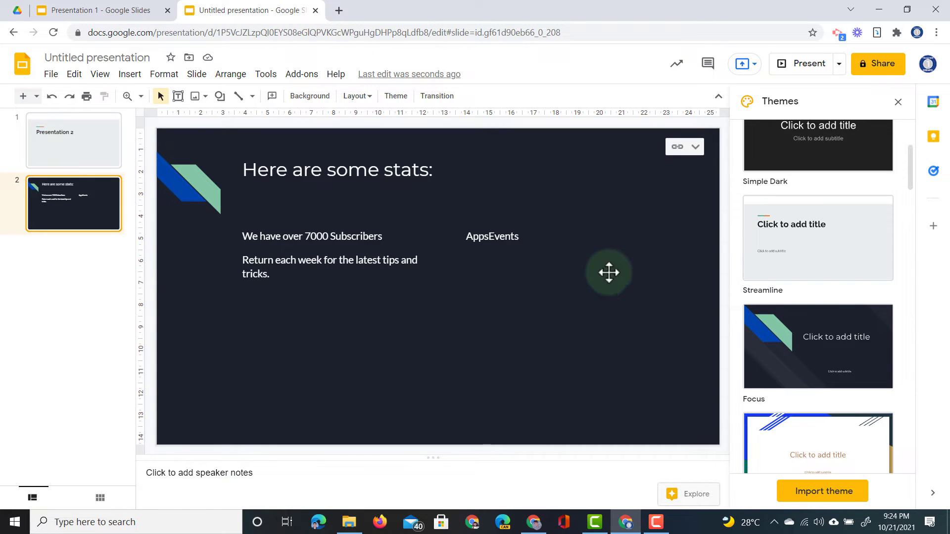
left_click(696, 147)
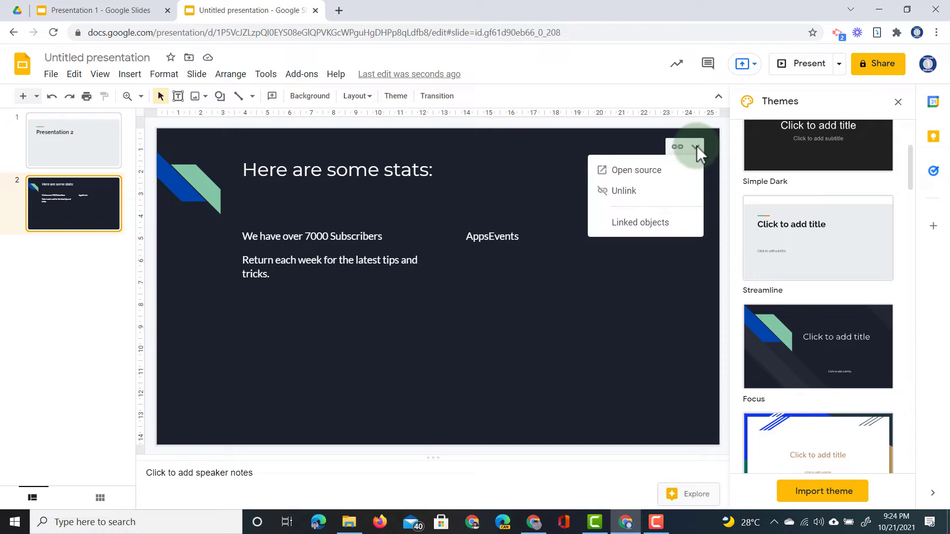
left_click(644, 224)
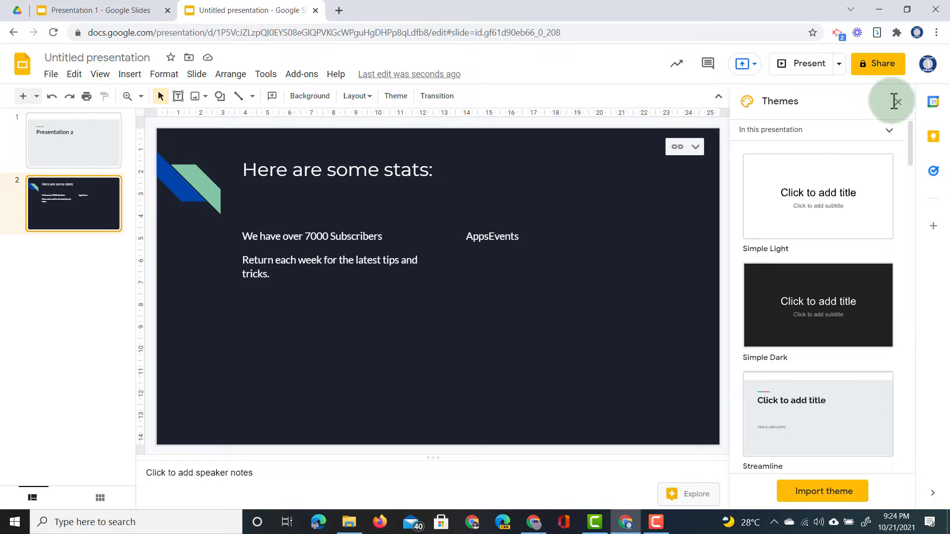
In Presentation 1, change 7000 to 7100 Subscribers and extend AppsEvents to 'AppsEvents & Acer'.
left_click(120, 14)
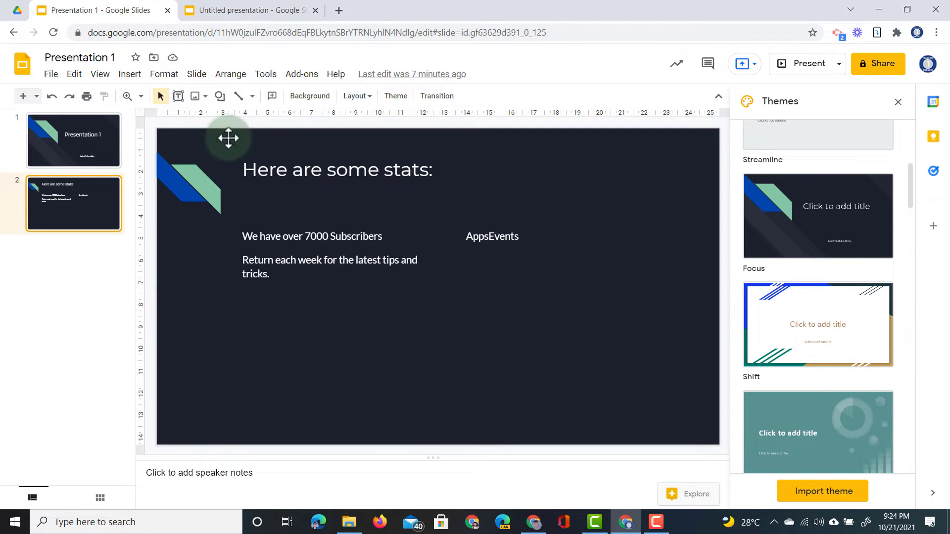
left_click(317, 237)
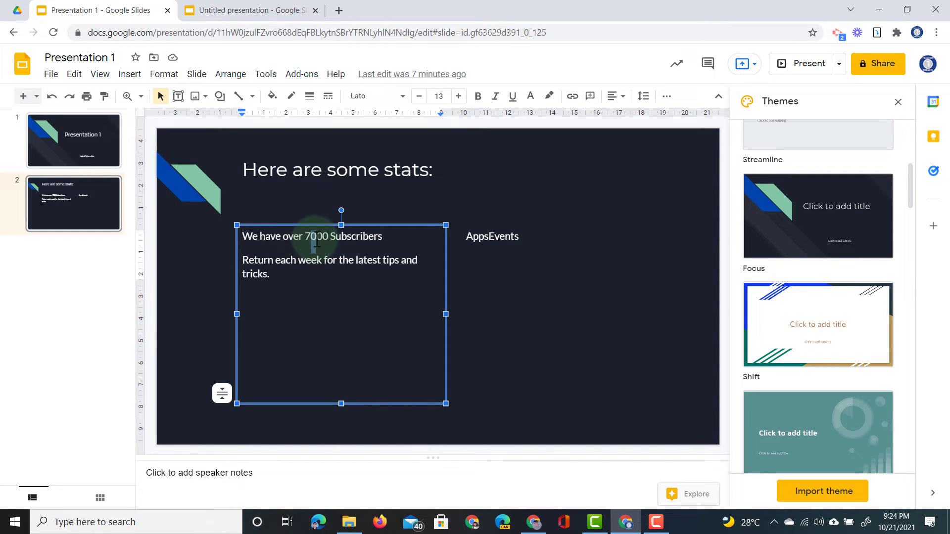
type("1")
left_click(356, 271)
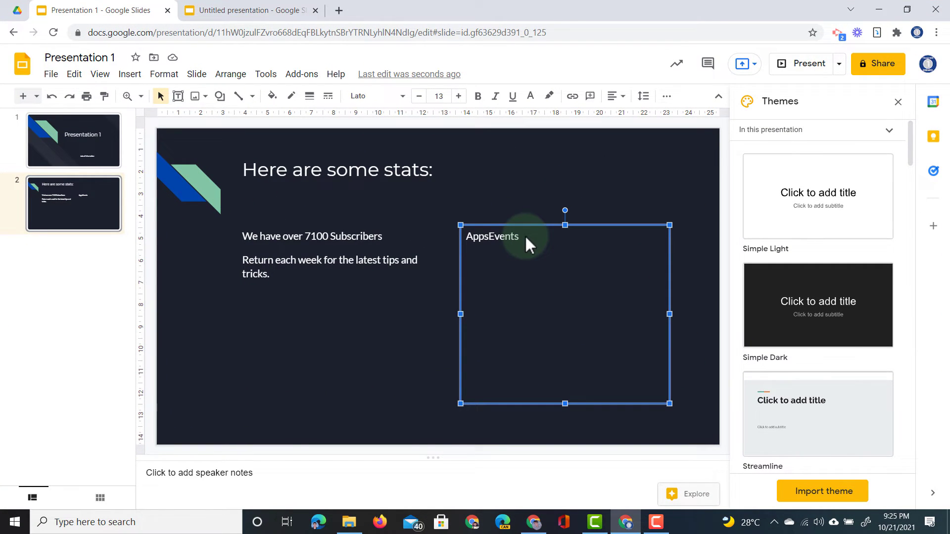
left_click(519, 236)
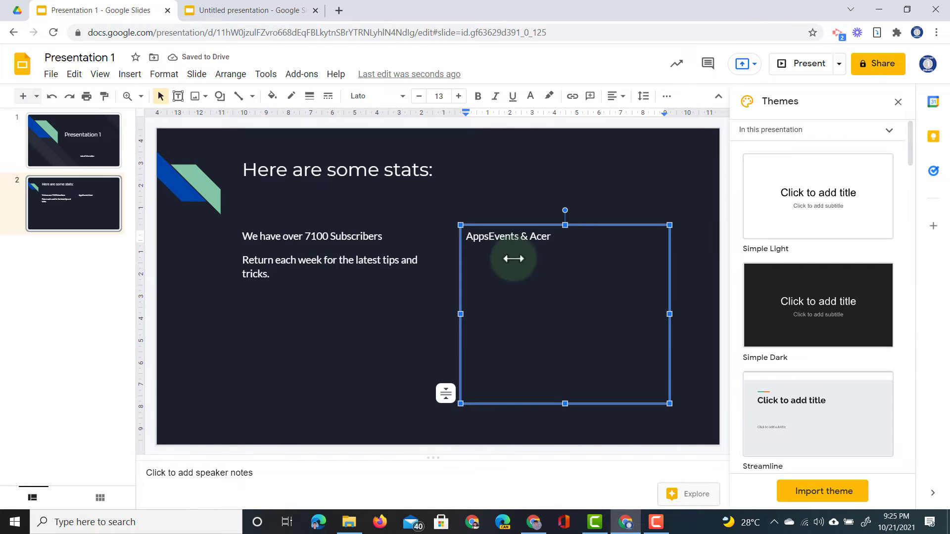
left_click(130, 74)
Insert the first web image search result for 'acer' onto the stats slide.
mouse_move(201, 96)
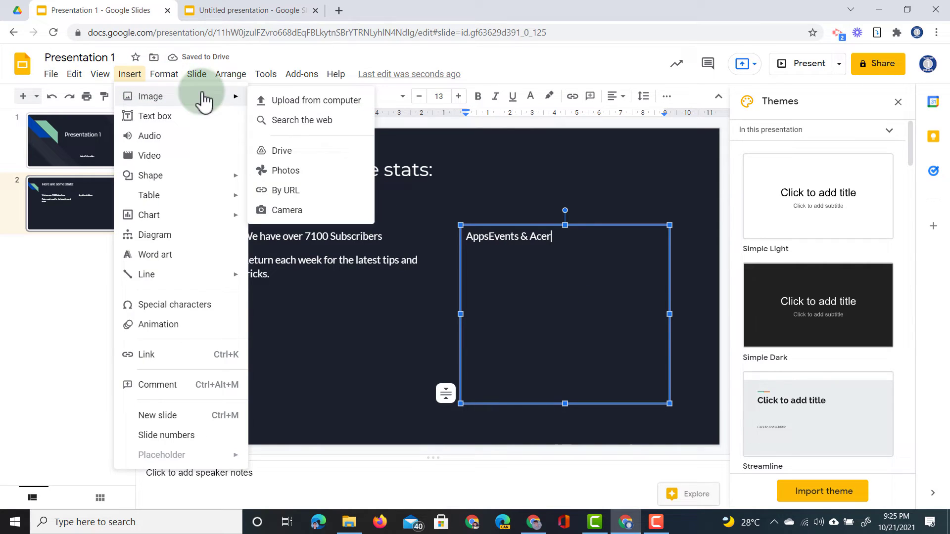
left_click(319, 123)
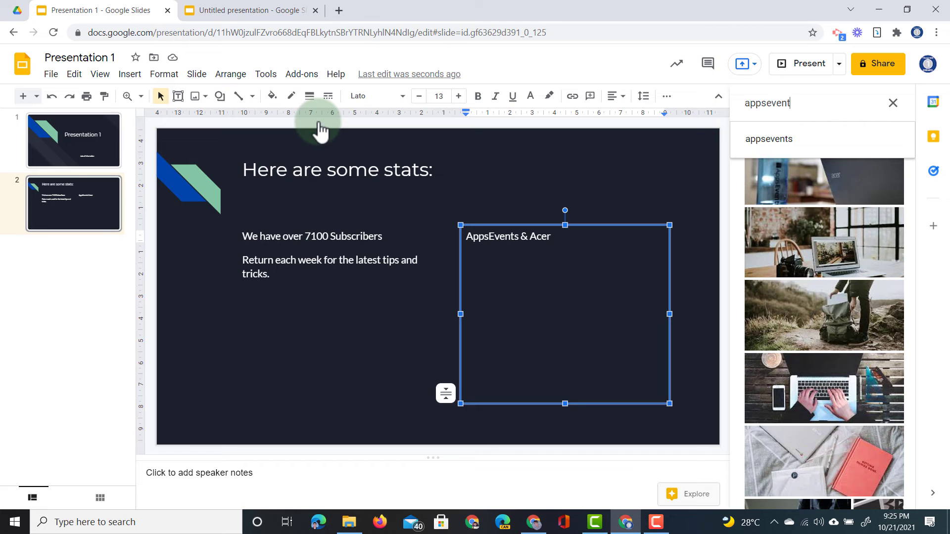
key("BackSpace")
key("BackSpace")
key("BackSpace")
key("BackSpace")
key("BackSpace")
key("BackSpace")
key("BackSpace")
key("BackSpace")
key("BackSpace")
type("acer")
key("Return")
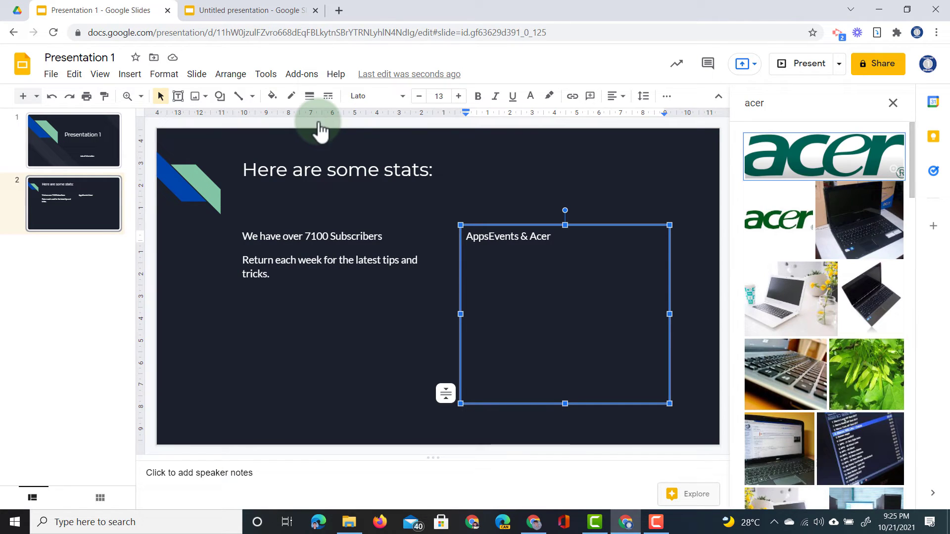
left_click(824, 156)
left_click(886, 494)
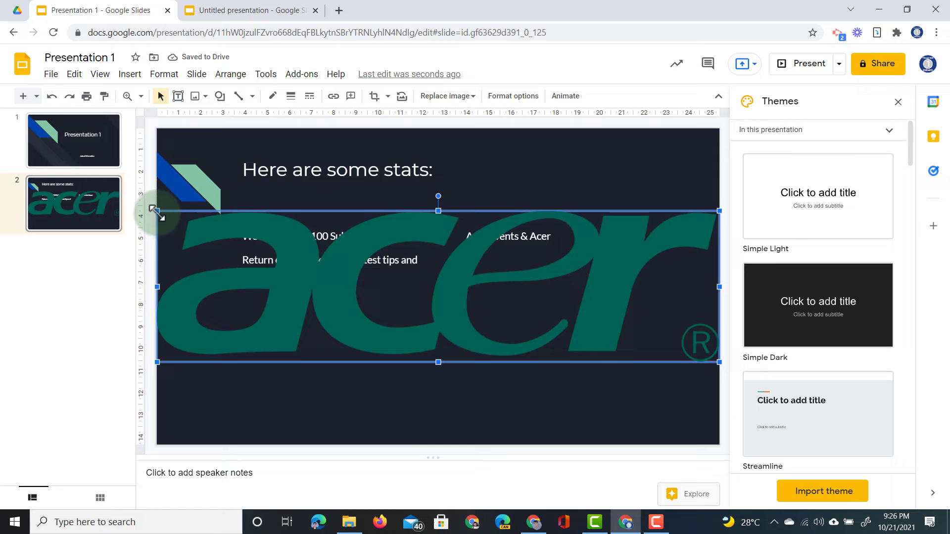
Shrink the Acer logo and place it beneath the 'AppsEvents & Acer' text.
left_click_drag(156, 211, 503, 266)
left_click(522, 317)
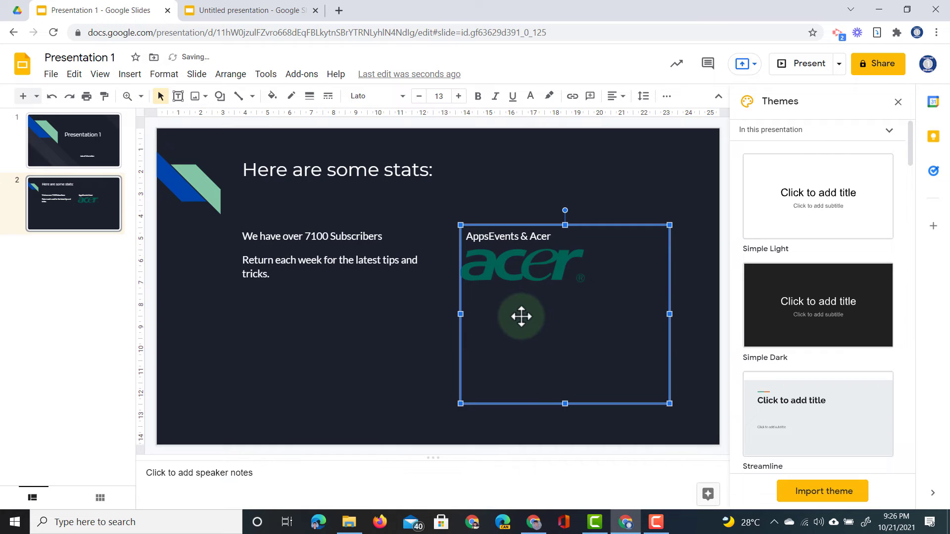
left_click(198, 270)
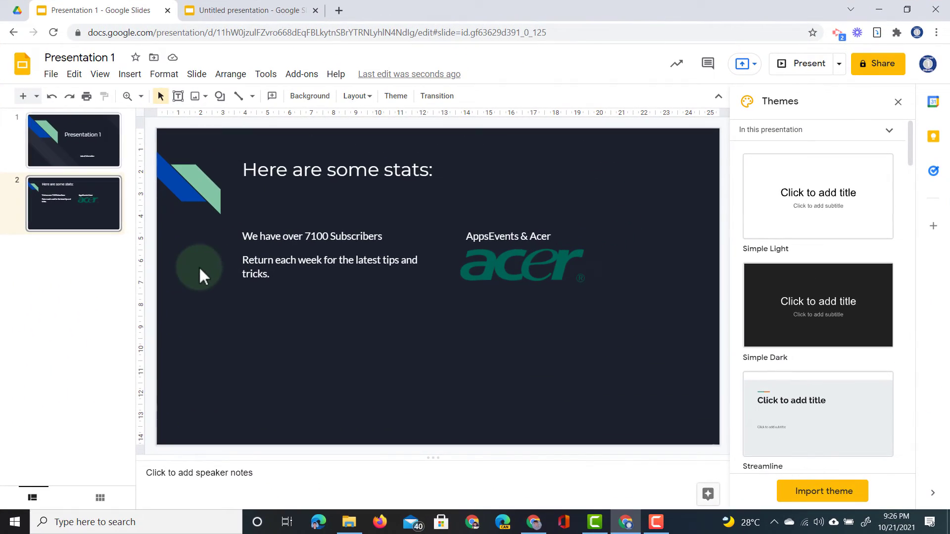
Update the linked stats slide in the untitled deck to pull Presentation 1's latest changes.
left_click(263, 11)
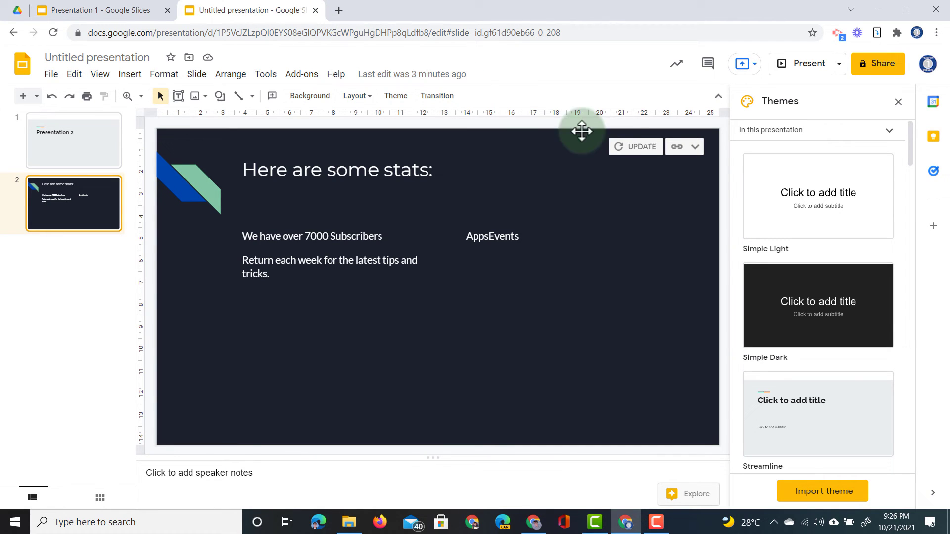
left_click(633, 151)
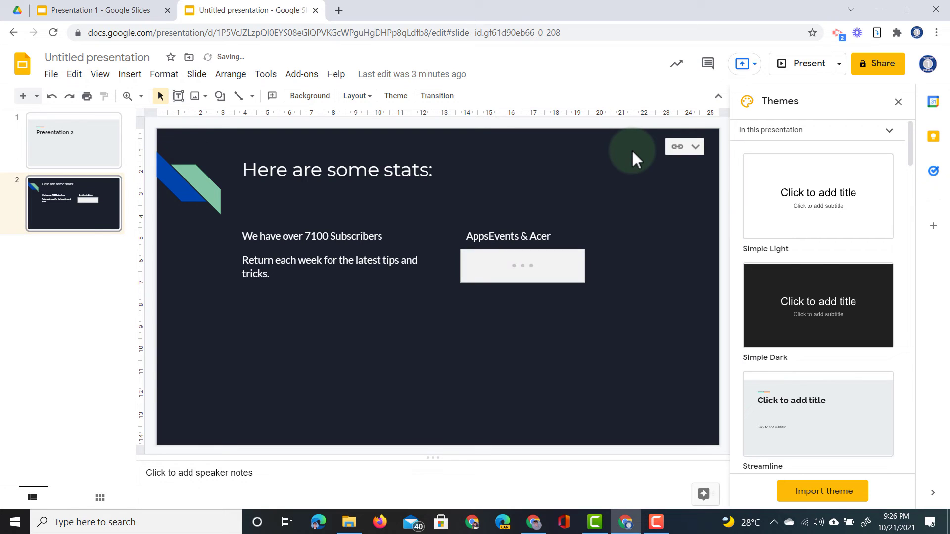